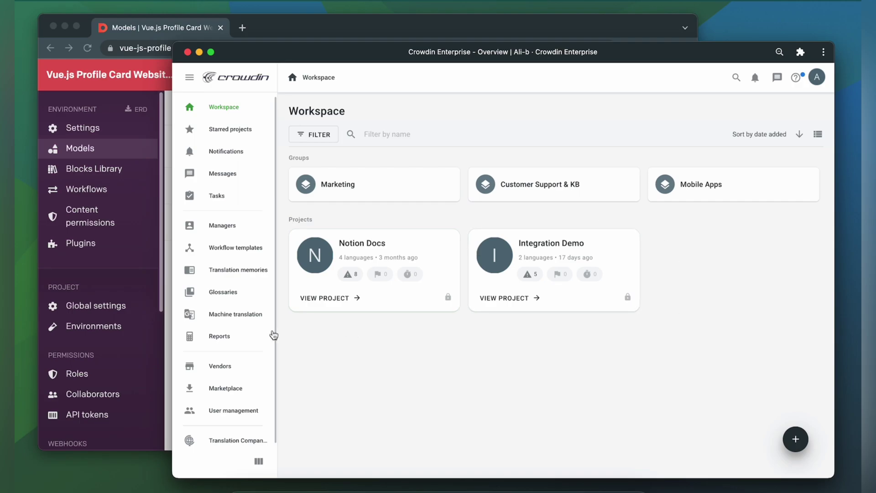
# Find 'datocm' in the Marketplace and install DatoCMS for organization admins in all projects.
pyautogui.click(218, 388)
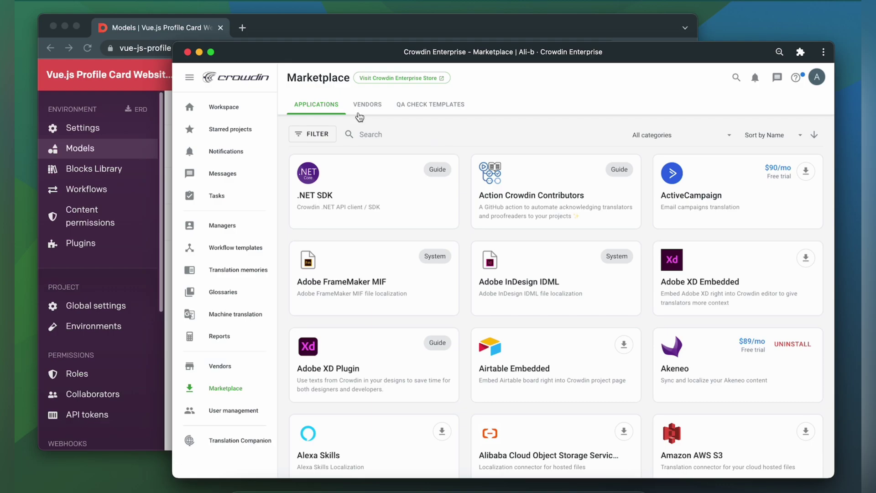
pyautogui.click(366, 133)
pyautogui.write('d')
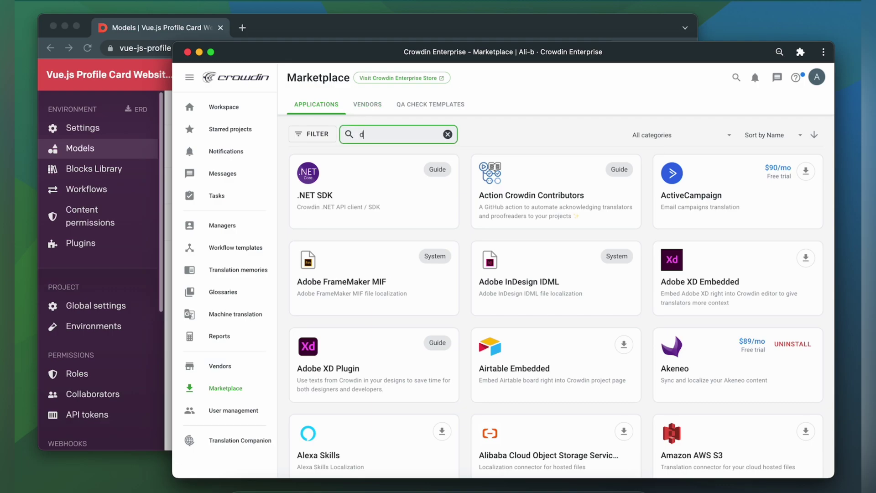
pyautogui.write('atcm')
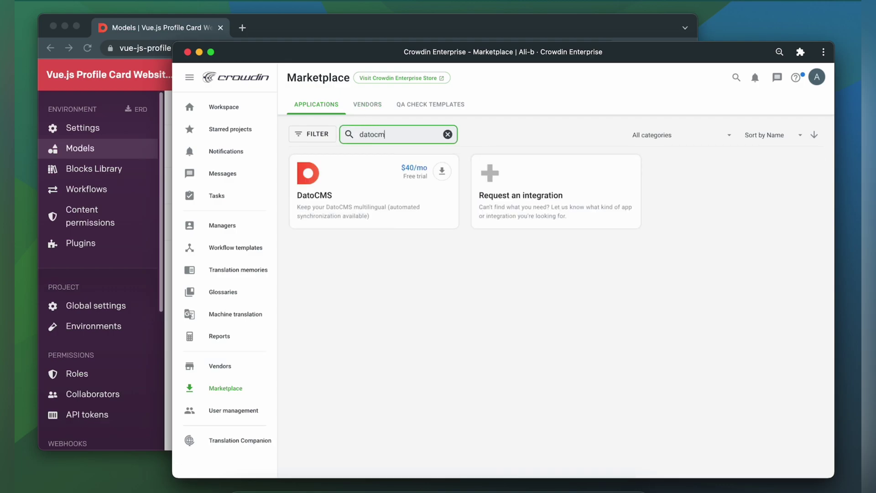
pyautogui.click(442, 171)
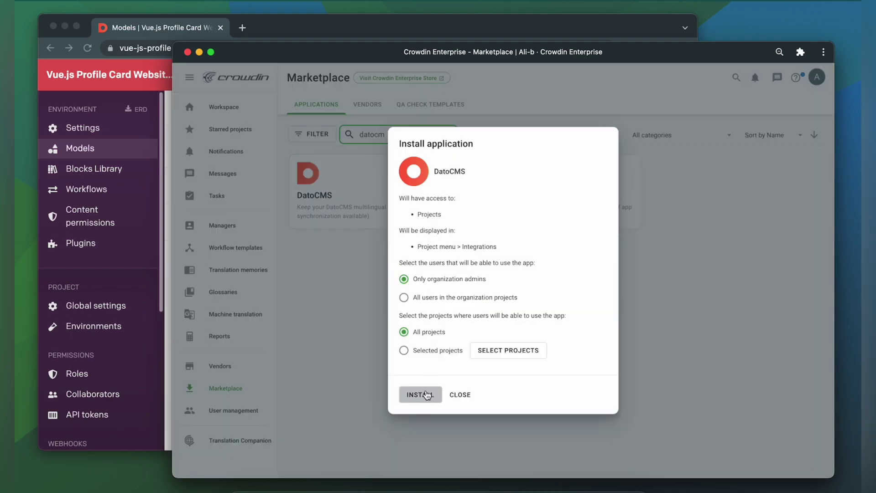
pyautogui.click(426, 394)
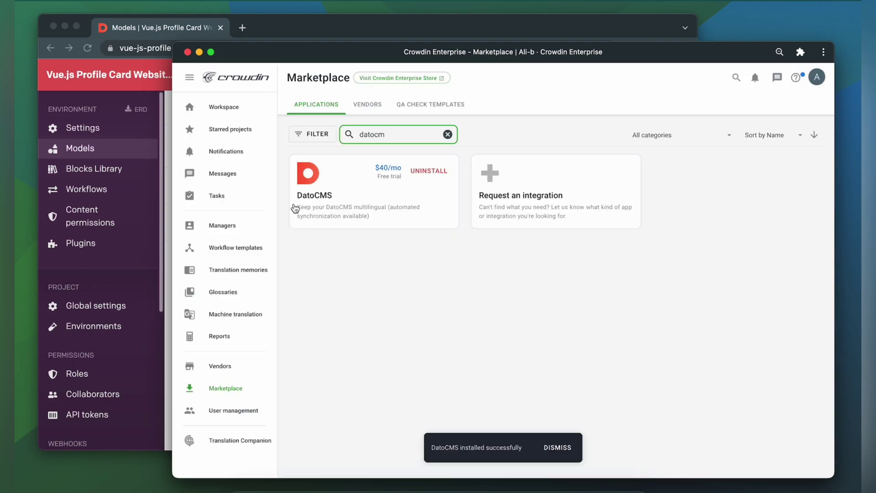
# In the Integration Demo project, filter integrations by 'dato' and open DatoCMS.
pyautogui.click(224, 107)
pyautogui.click(551, 260)
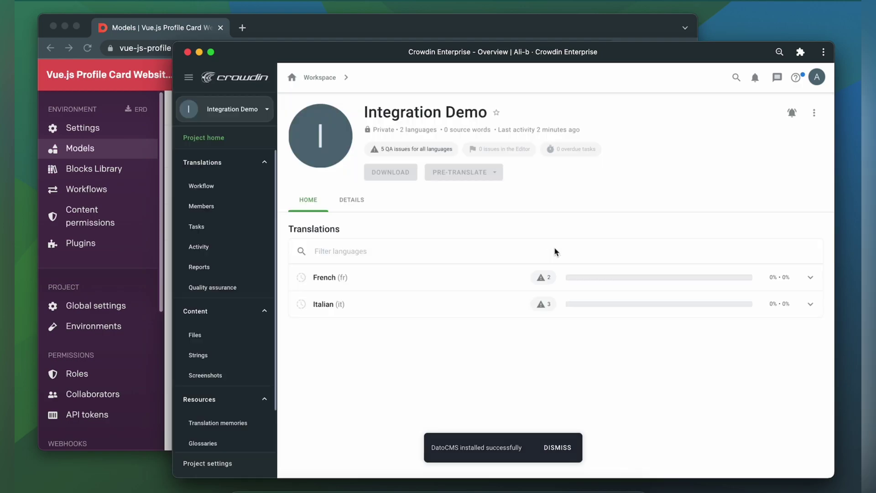
pyautogui.scroll(-3, 226, 329)
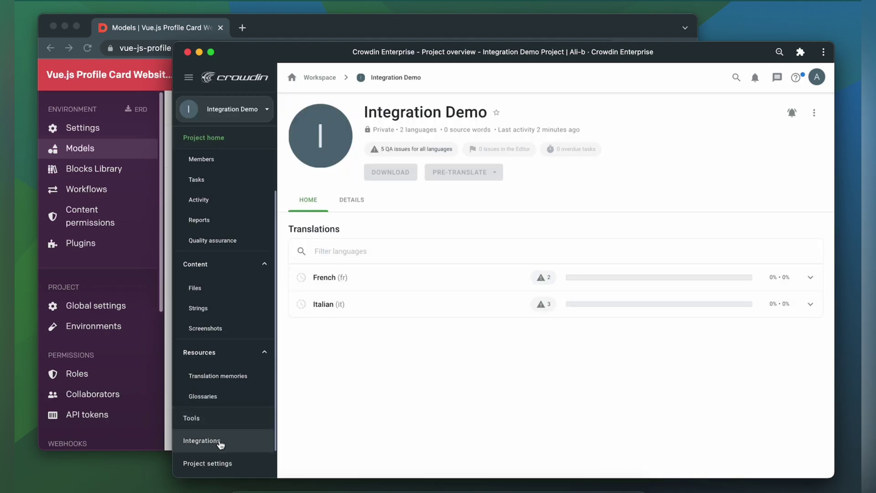
pyautogui.click(202, 440)
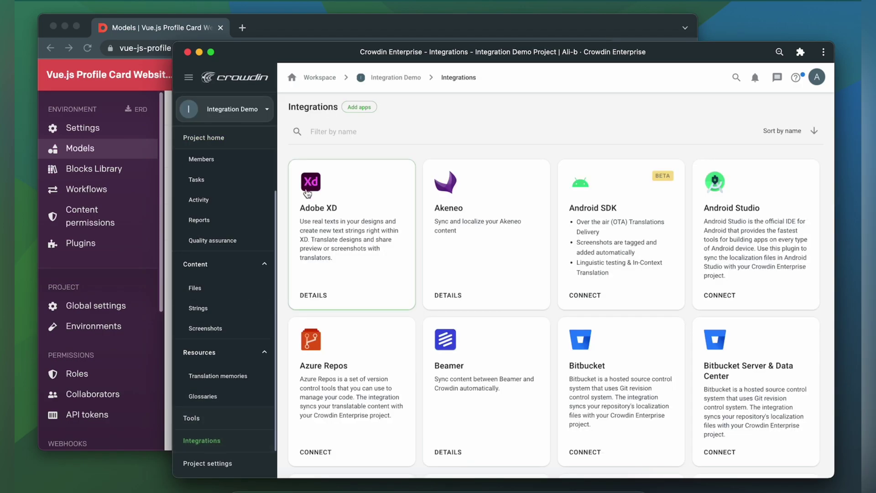
pyautogui.click(329, 132)
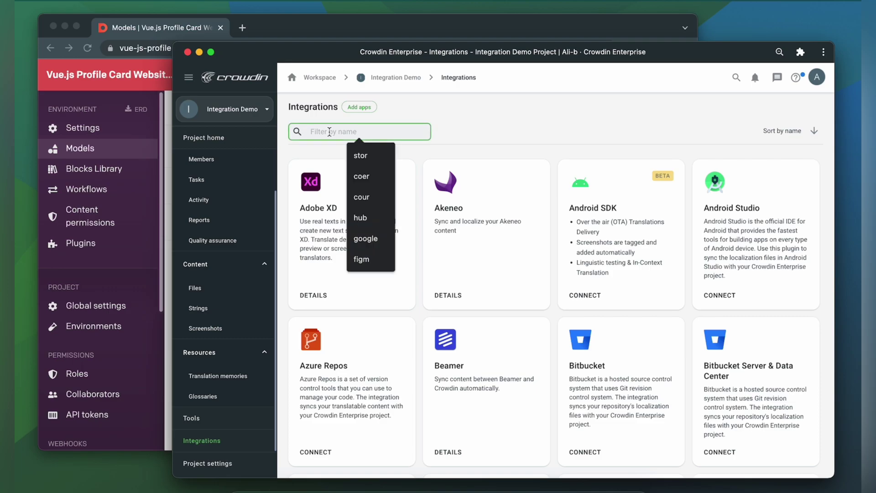
pyautogui.write('dato')
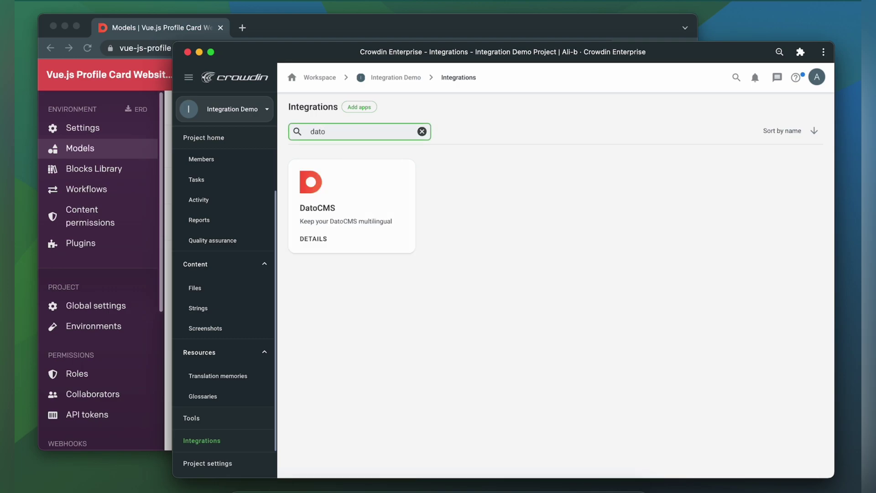
pyautogui.click(340, 205)
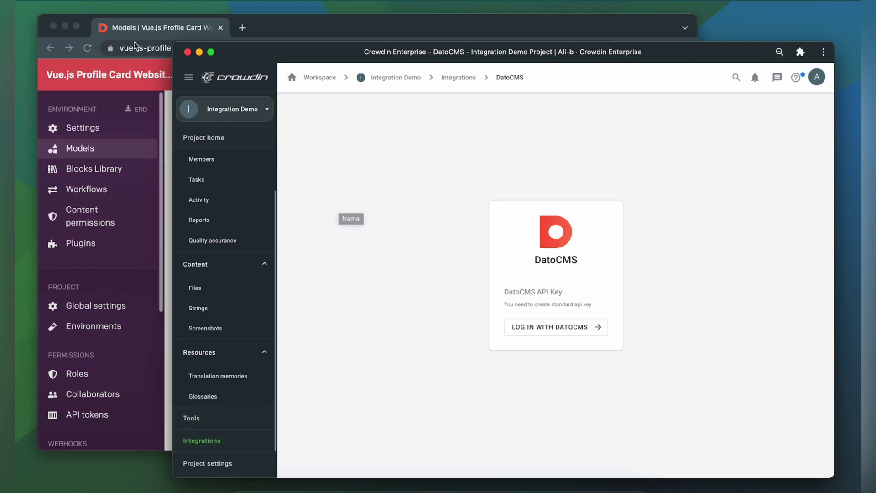
# Copy the Full-access API token key from DatoCMS Settings > API tokens.
pyautogui.click(126, 19)
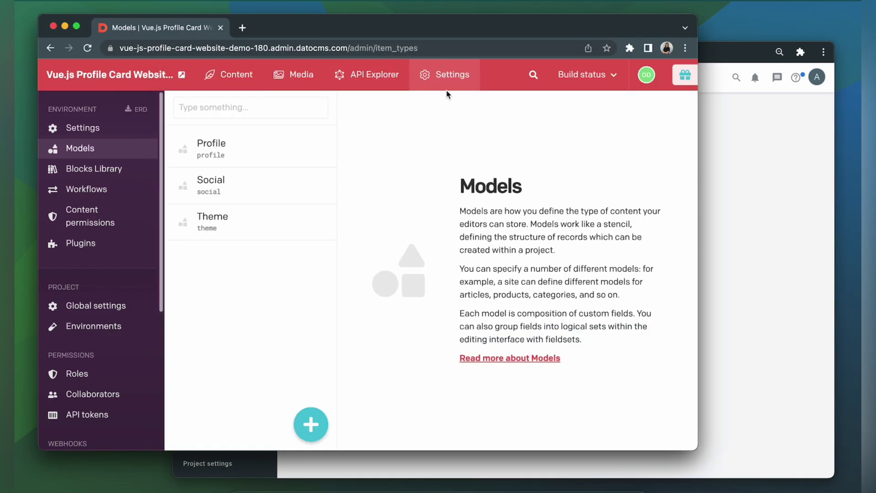
pyautogui.click(80, 415)
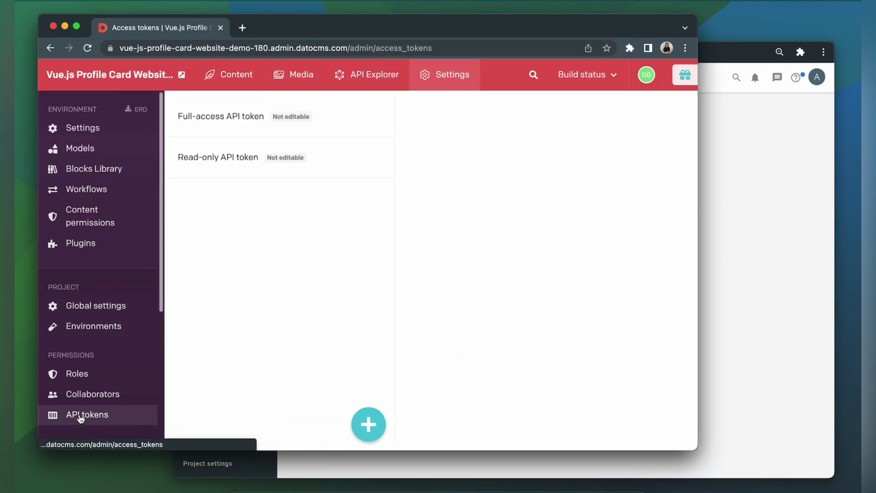
pyautogui.click(238, 127)
pyautogui.click(643, 350)
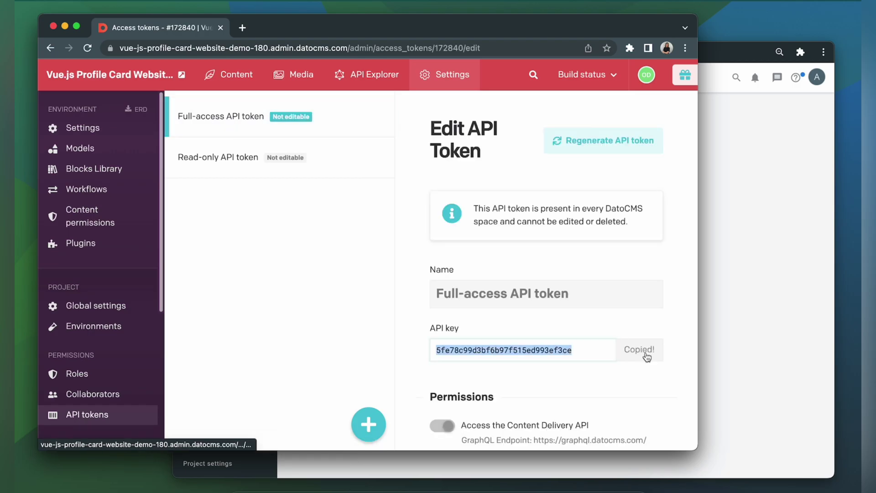
# Paste the copied key into the DatoCMS API Key field and log in with DatoCMS.
pyautogui.click(738, 302)
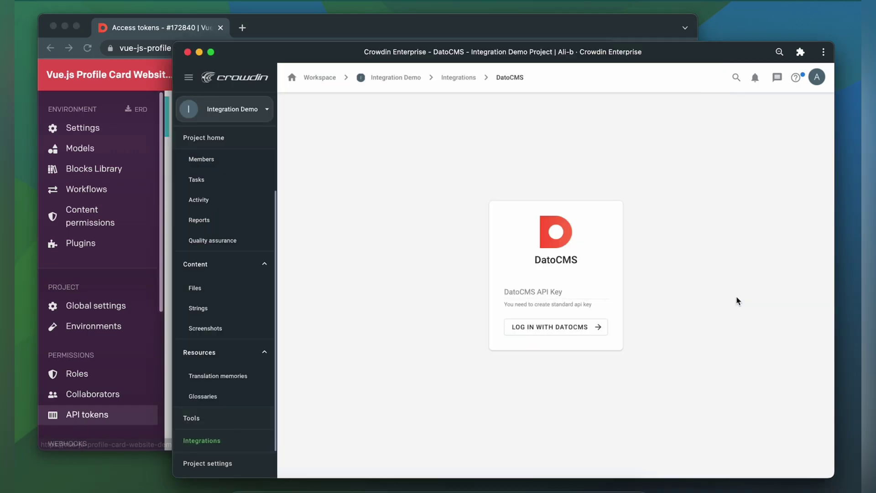
pyautogui.click(548, 292)
pyautogui.press('super+v')
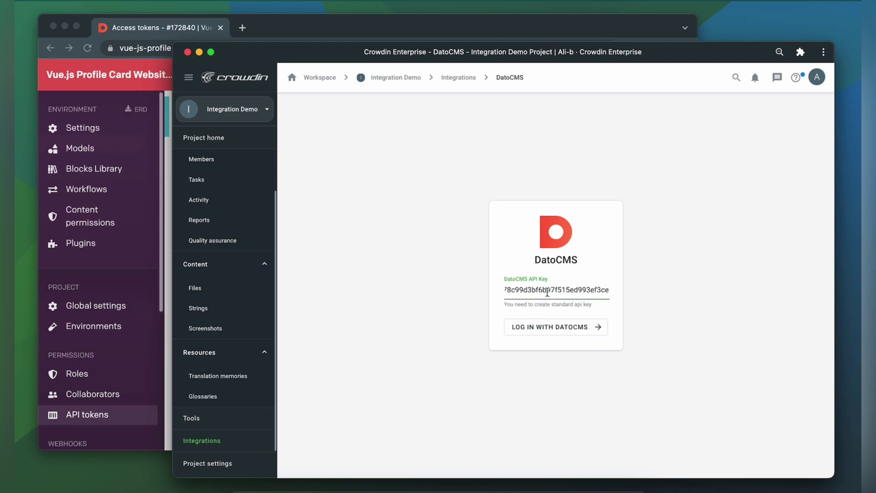
pyautogui.click(555, 326)
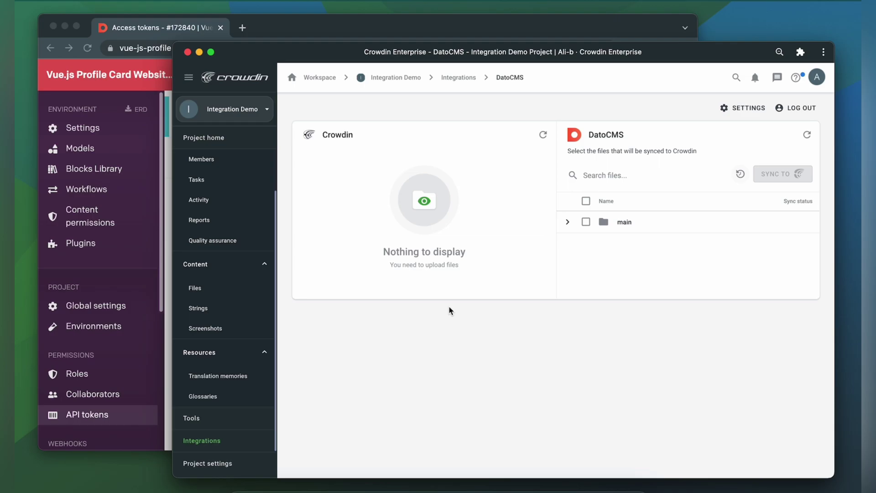
# Add French (fr) to the DatoCMS environment locales and save the settings.
pyautogui.click(166, 329)
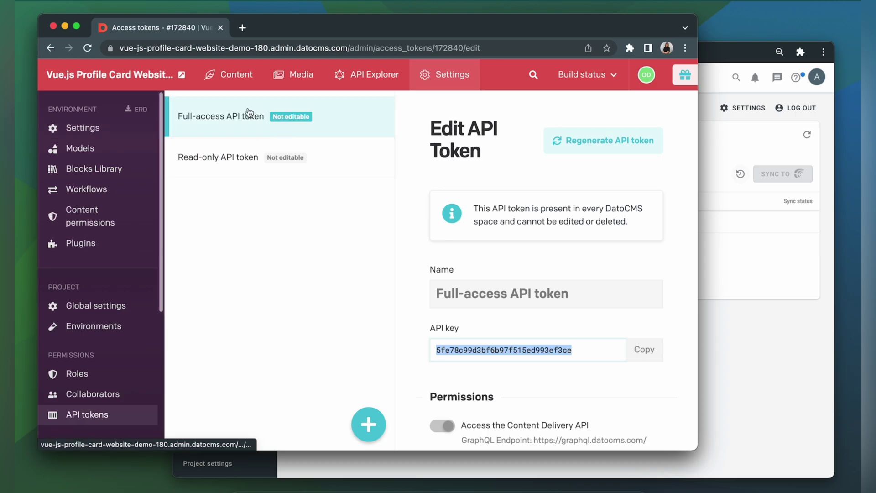
pyautogui.click(83, 128)
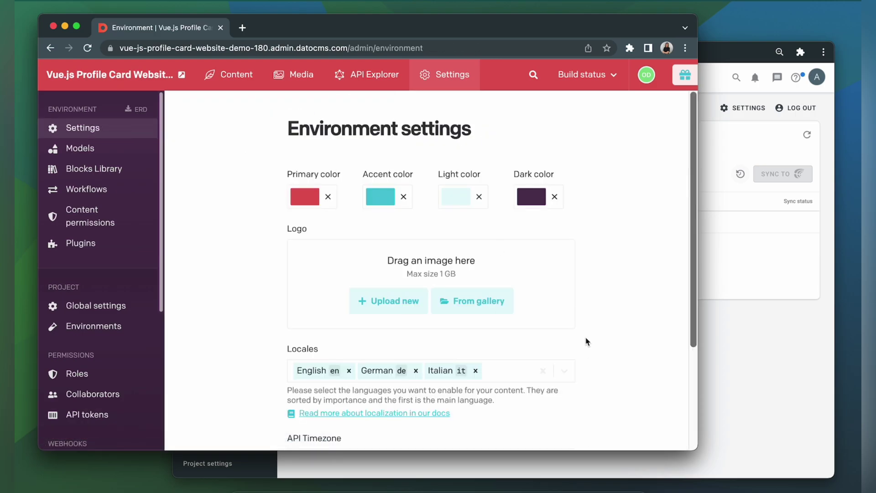
pyautogui.scroll(-3, 569, 372)
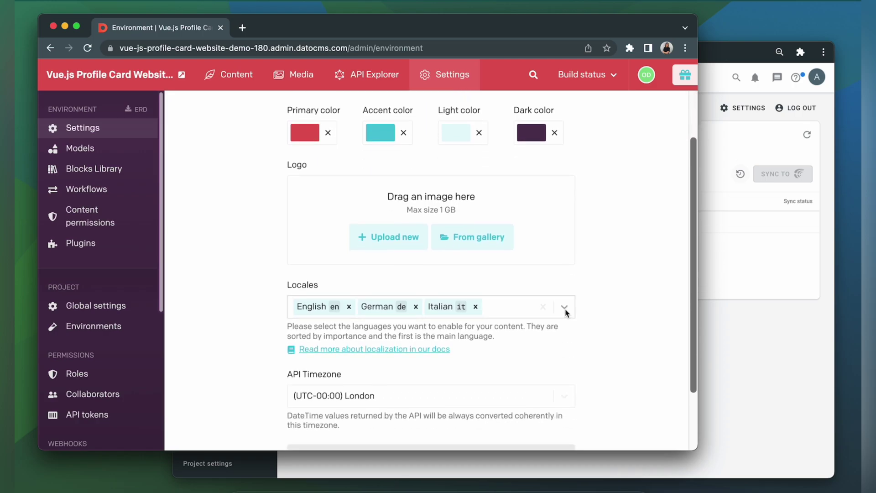
pyautogui.click(566, 314)
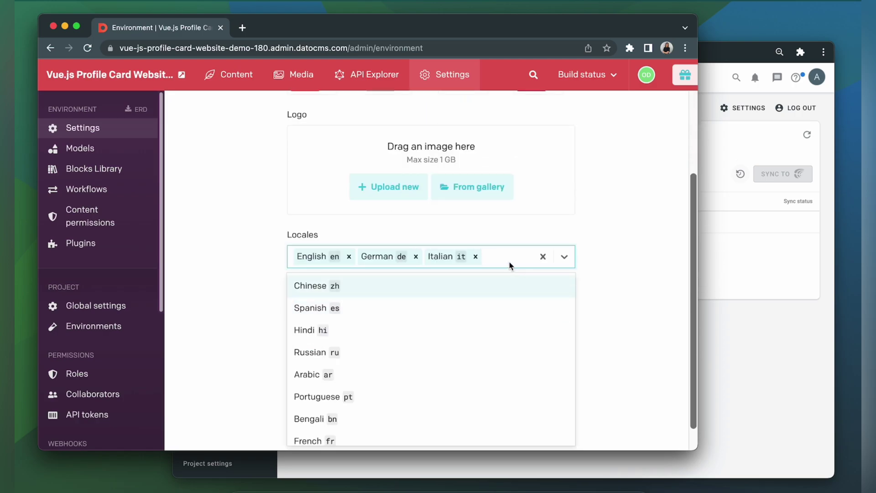
pyautogui.write('fre')
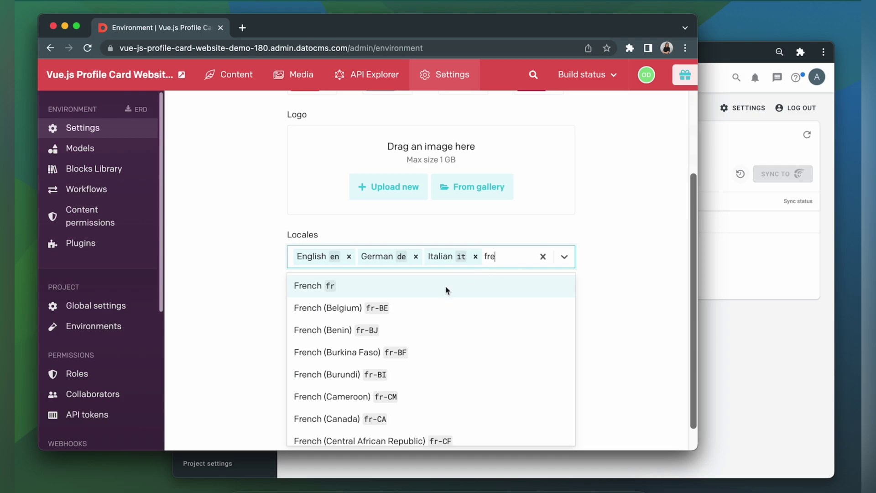
pyautogui.click(446, 287)
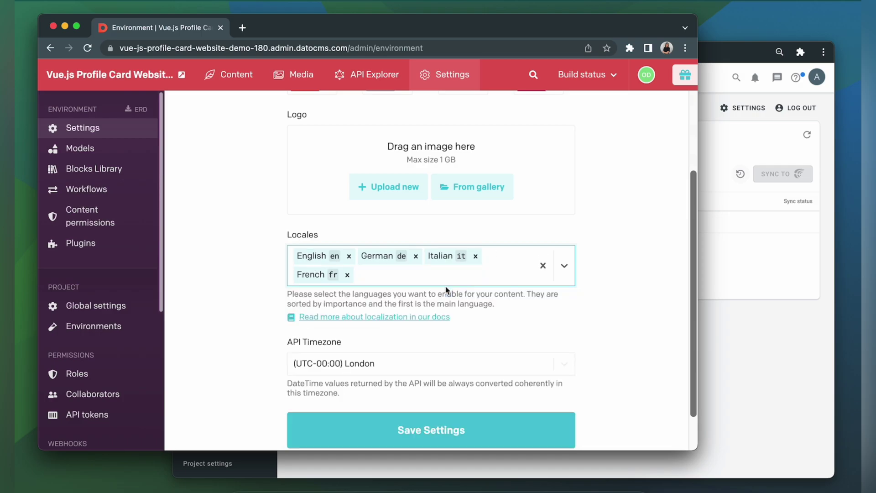
pyautogui.click(431, 430)
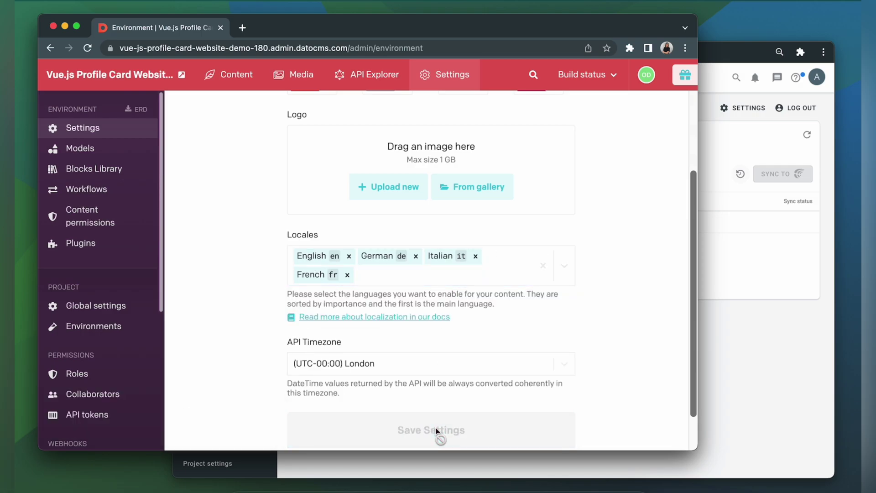
# In the integration settings, set French to fr and Italian to it, then save.
pyautogui.click(763, 388)
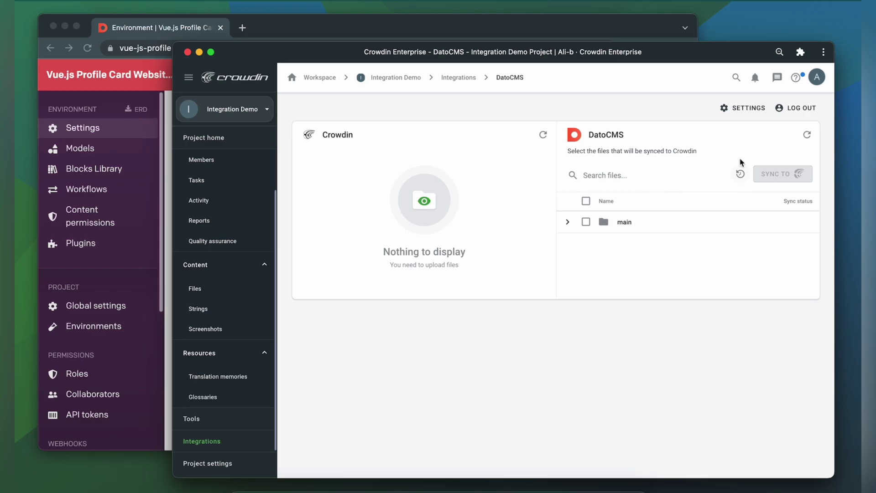
pyautogui.click(746, 107)
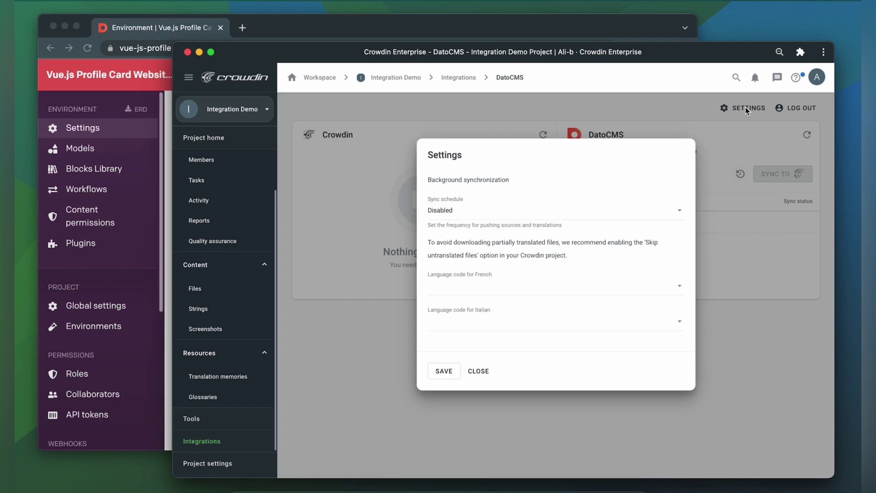
pyautogui.click(479, 287)
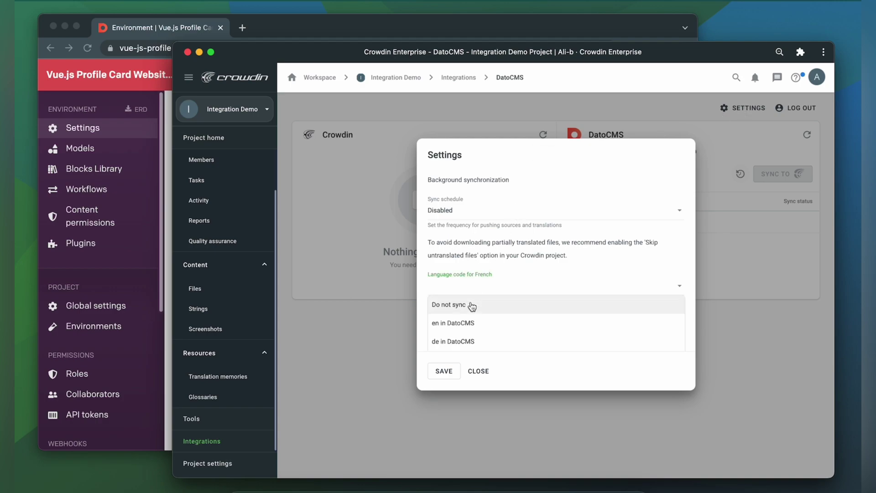
pyautogui.click(472, 333)
pyautogui.click(478, 322)
pyautogui.click(466, 322)
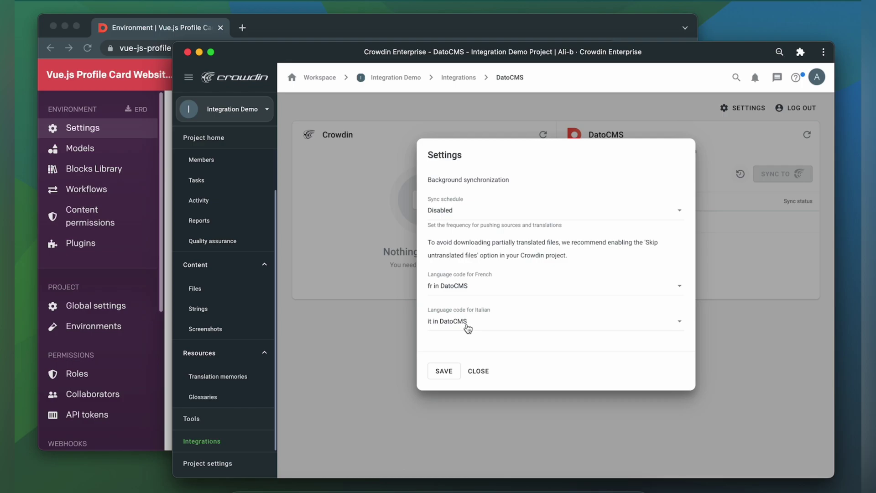
pyautogui.click(443, 370)
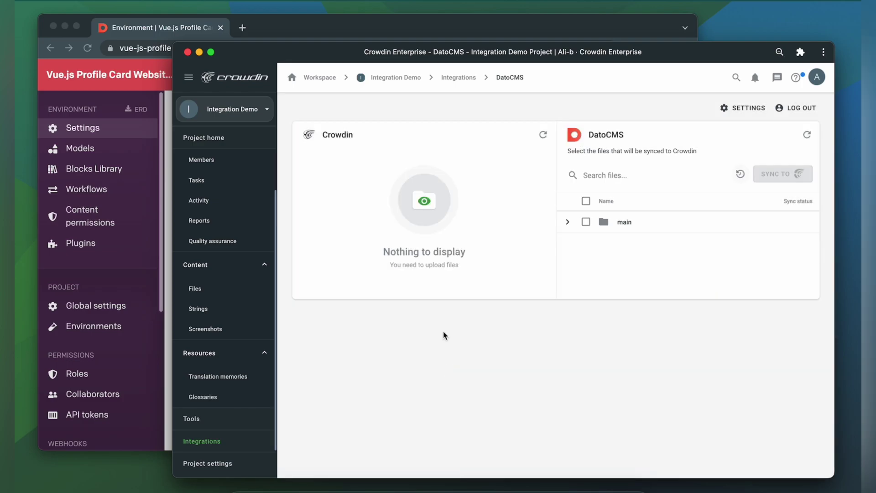
# Select the Profile record under DatoCMS's main folder and sync it to Crowdin.
pyautogui.click(567, 221)
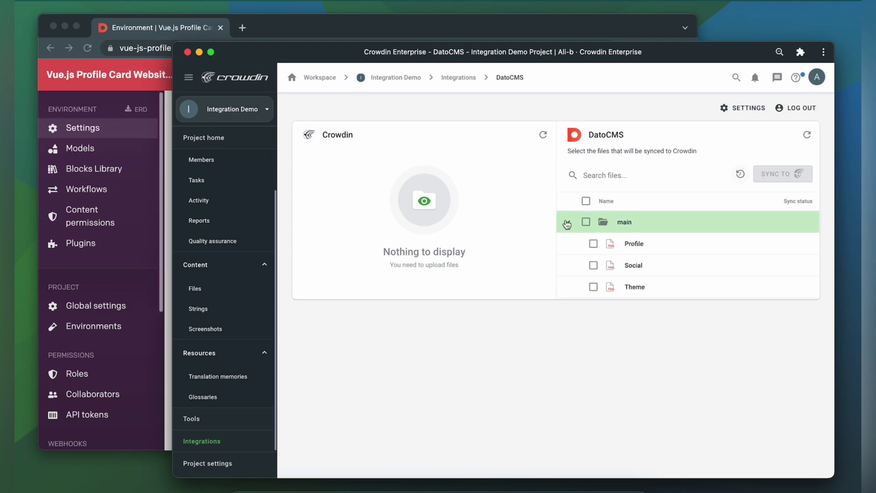
pyautogui.click(593, 243)
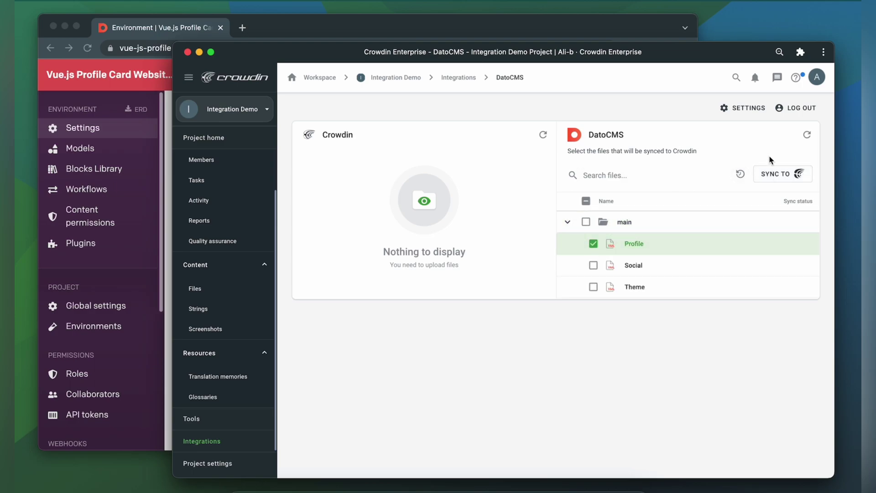
pyautogui.click(782, 175)
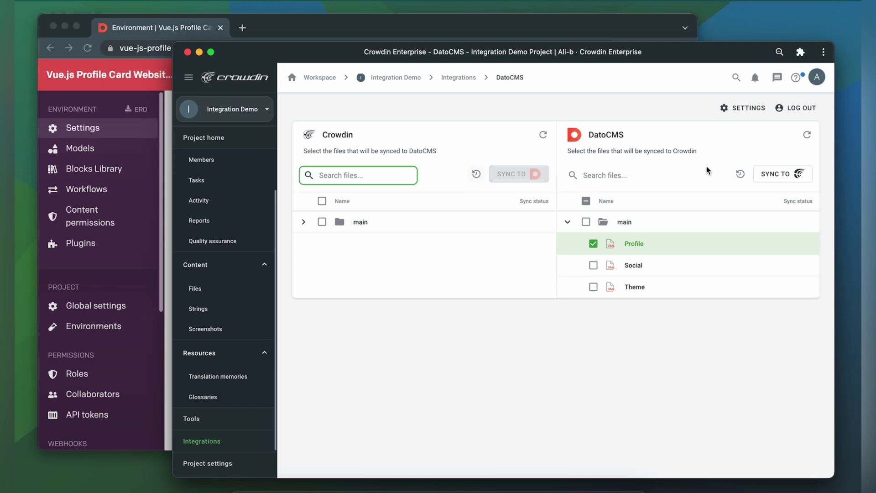
# Select Profile's French translation under main and sync it to DatoCMS.
pyautogui.click(304, 222)
pyautogui.click(310, 244)
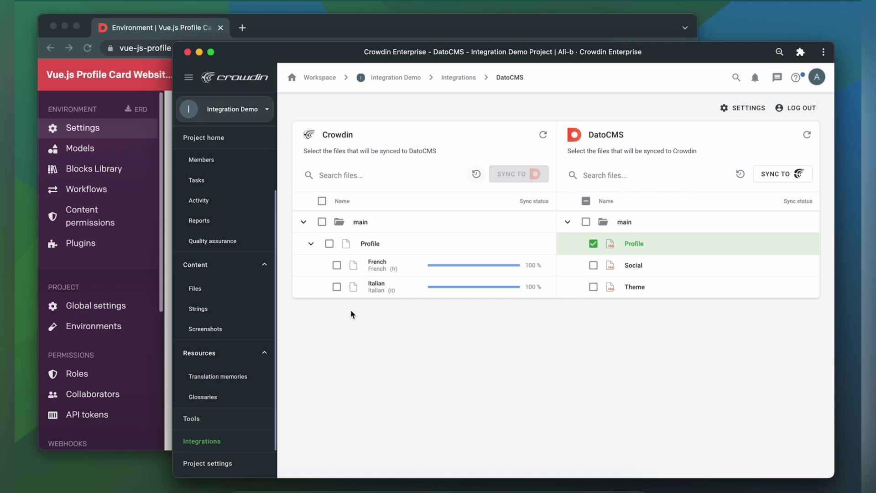
pyautogui.click(336, 265)
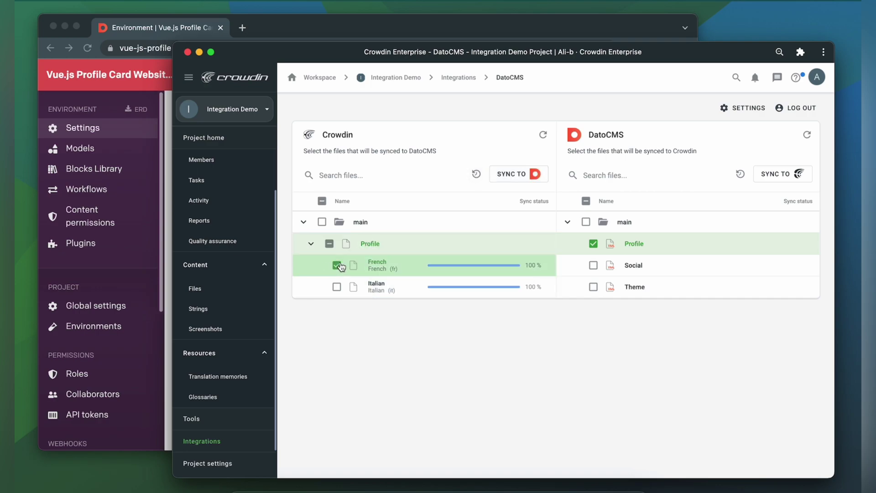
pyautogui.click(508, 174)
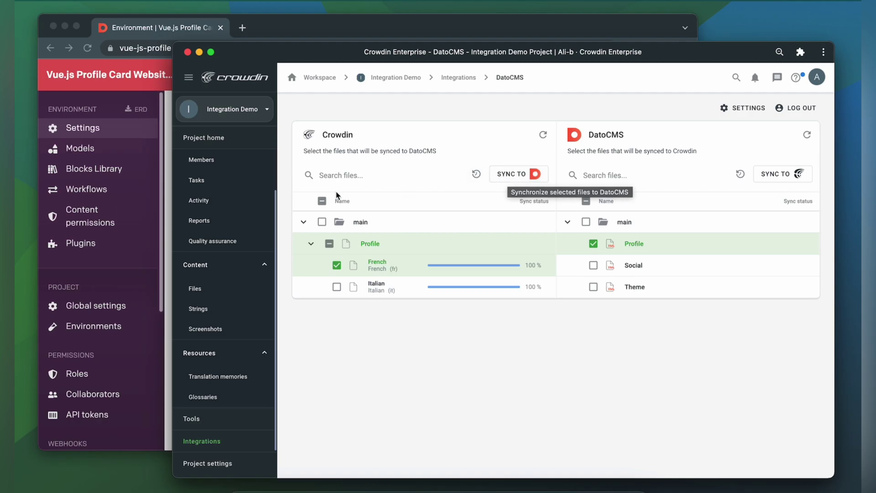
pyautogui.click(138, 128)
# Open the Profile record from DatoCMS Content to view its French version.
pyautogui.click(229, 74)
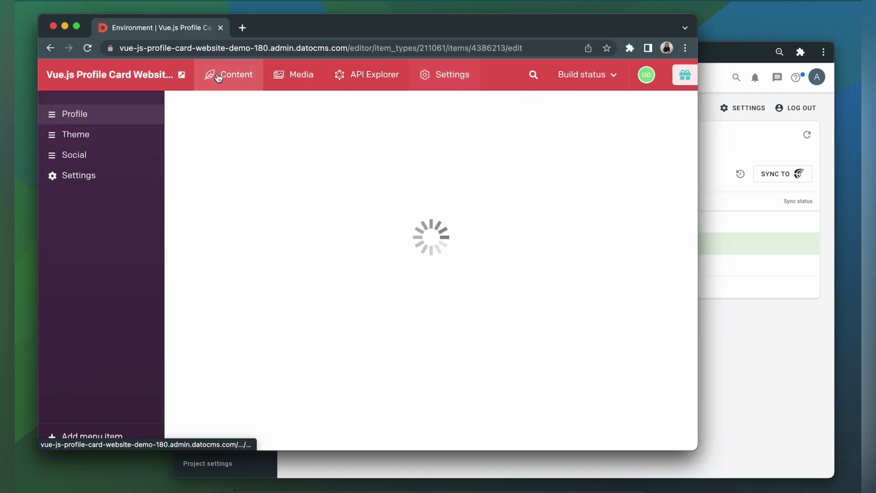
pyautogui.click(341, 138)
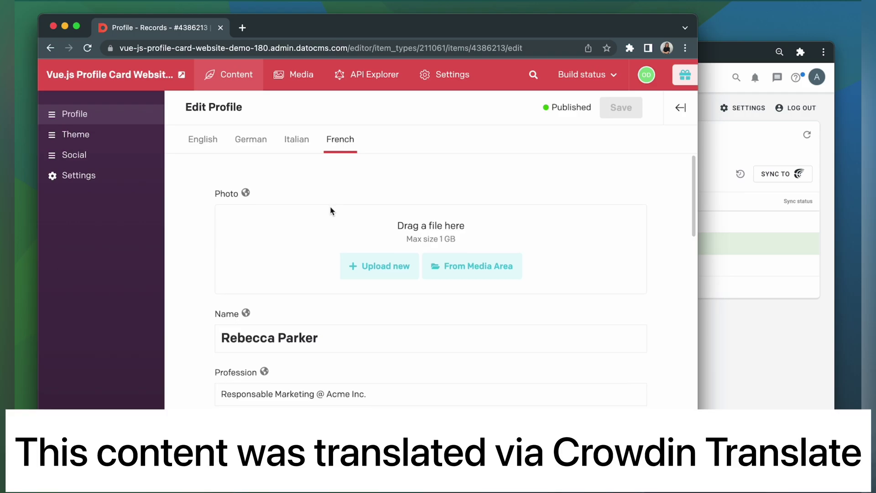
pyautogui.scroll(-5, 331, 211)
pyautogui.scroll(-5, 331, 210)
pyautogui.scroll(-5, 331, 211)
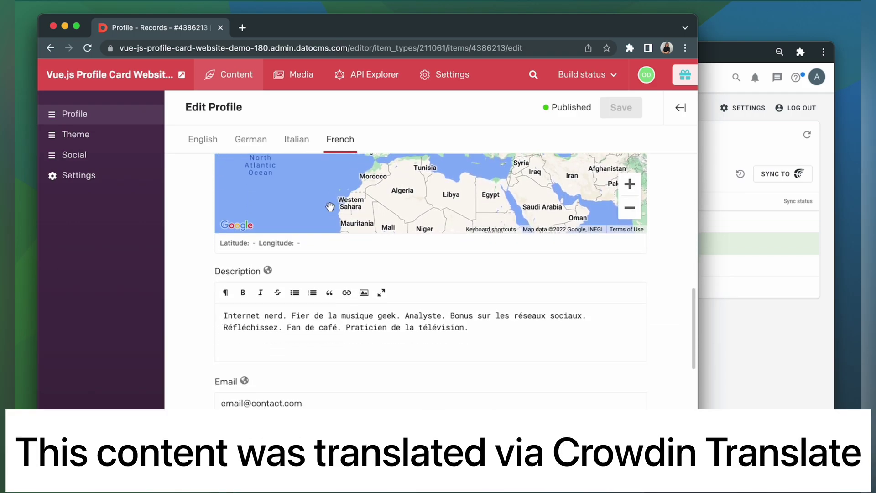